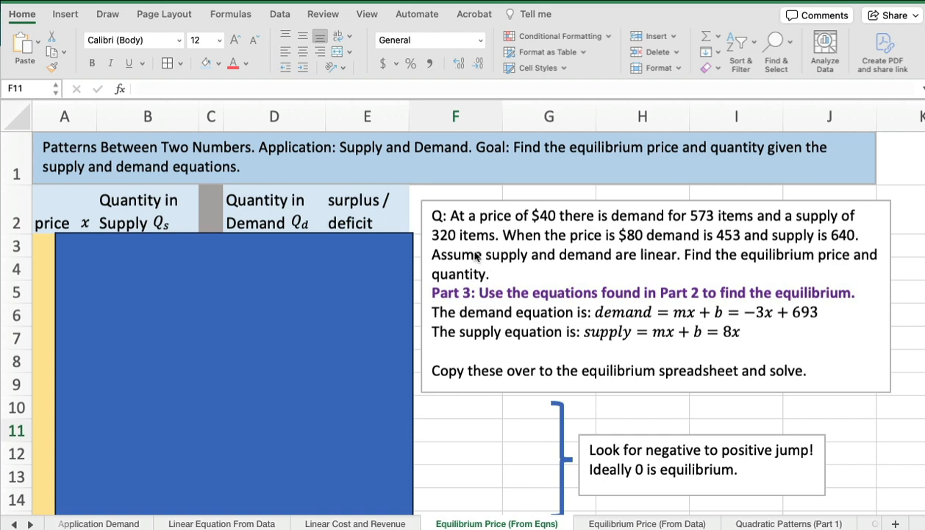
Step: Delete the blue rectangle covering the price, supply, demand and surplus/deficit values
click(451, 218)
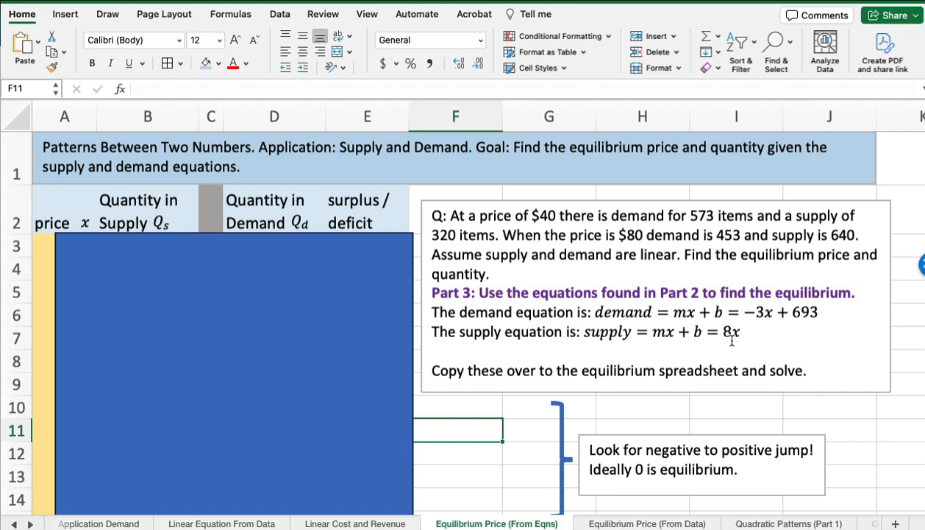
click(591, 331)
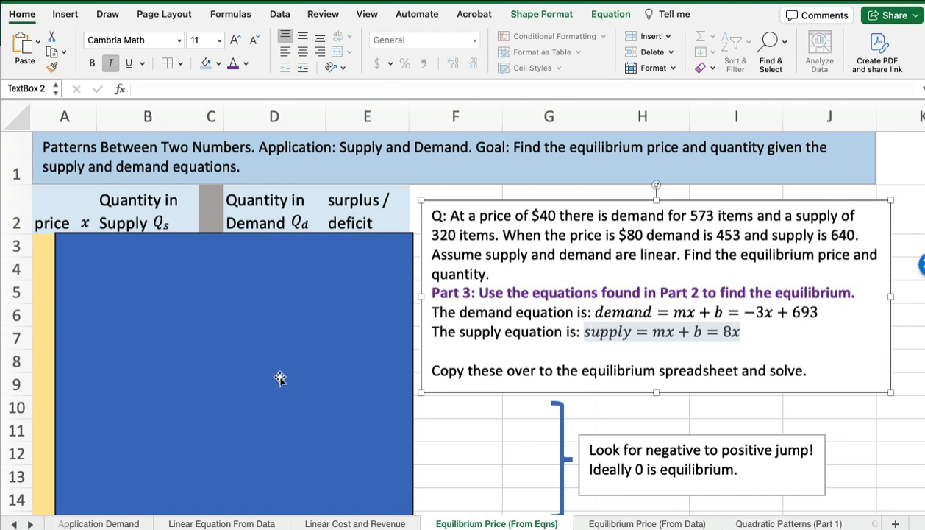
click(262, 343)
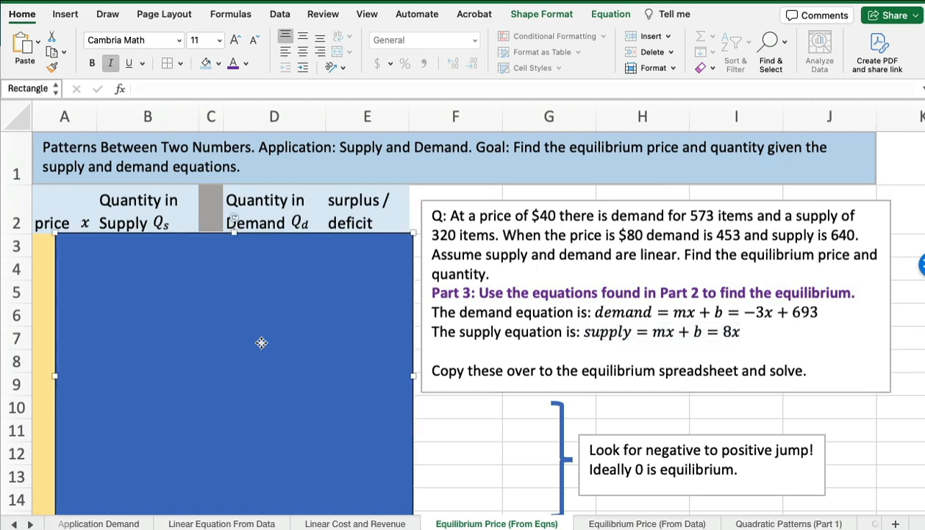
key(Delete)
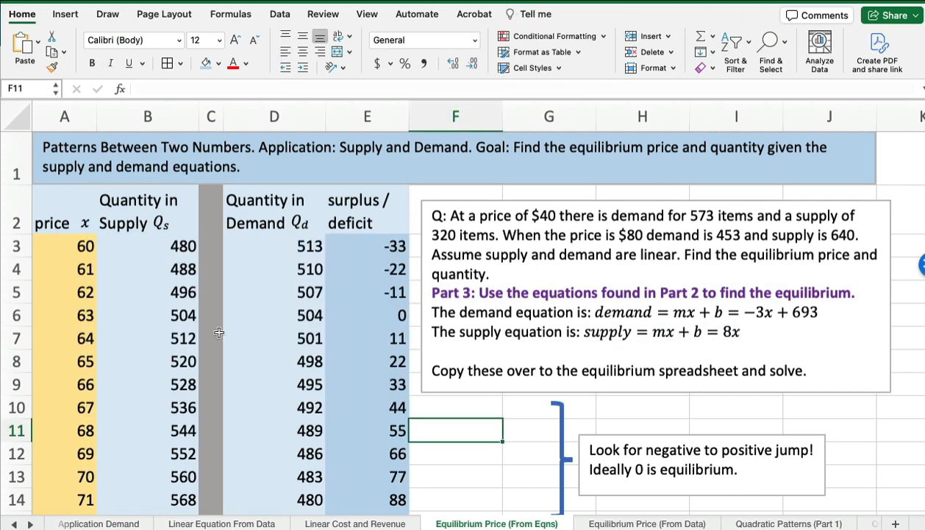
Step: Examine the supply formula in B3 and the demand formula in D3 against the given equations
click(151, 245)
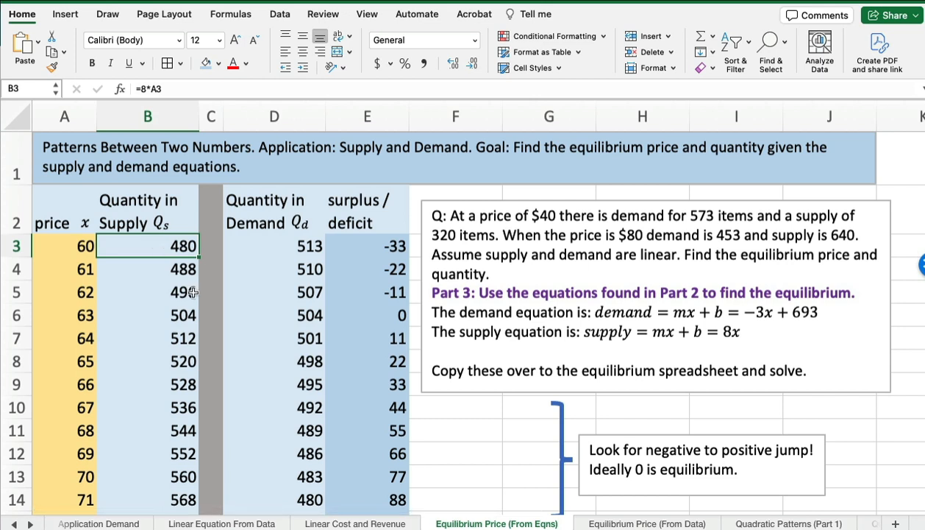
double_click(130, 245)
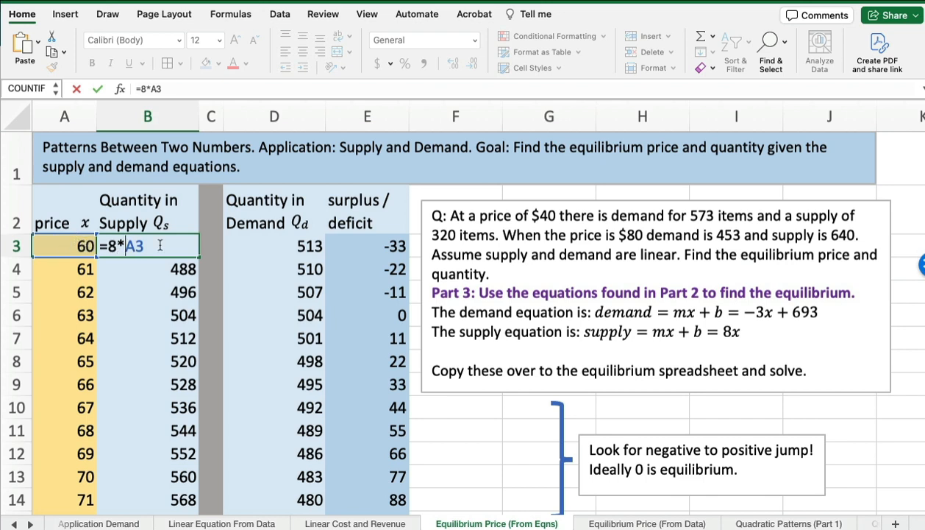
key(Return)
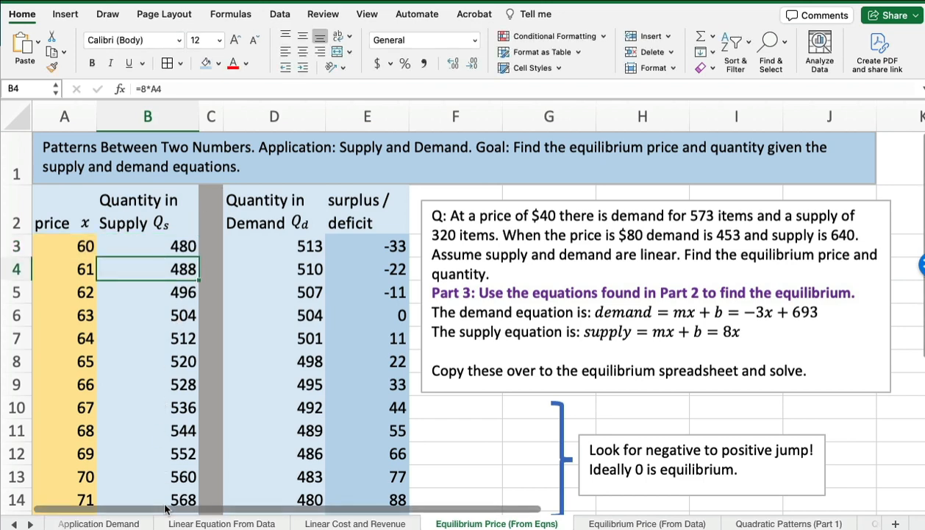
click(270, 244)
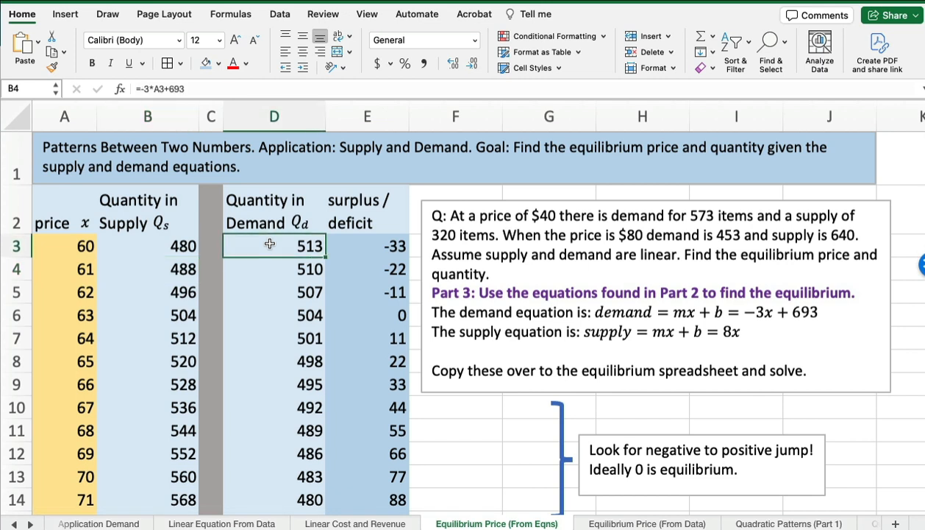
double_click(270, 244)
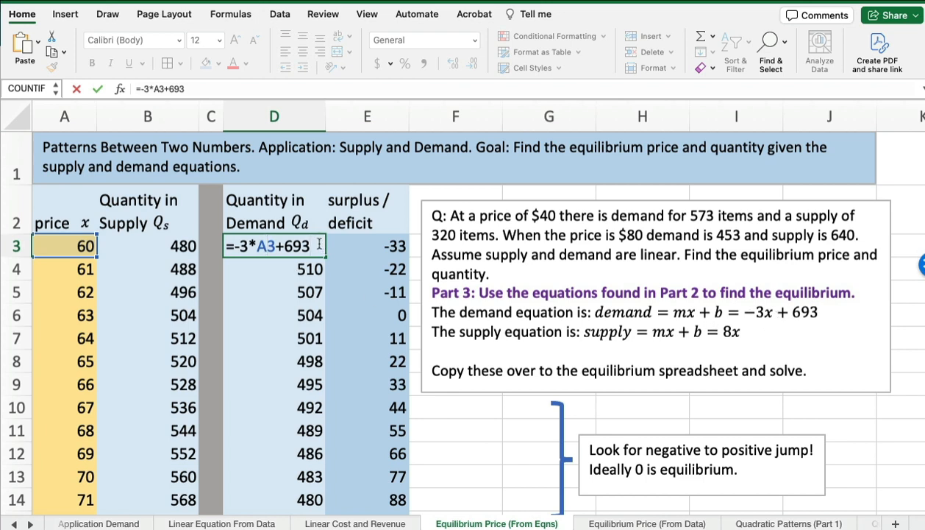
key(Return)
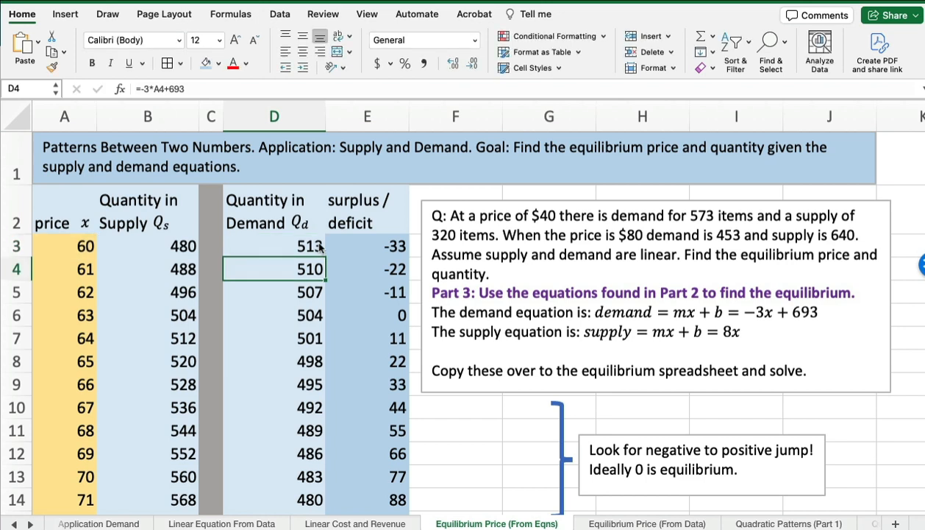
click(285, 247)
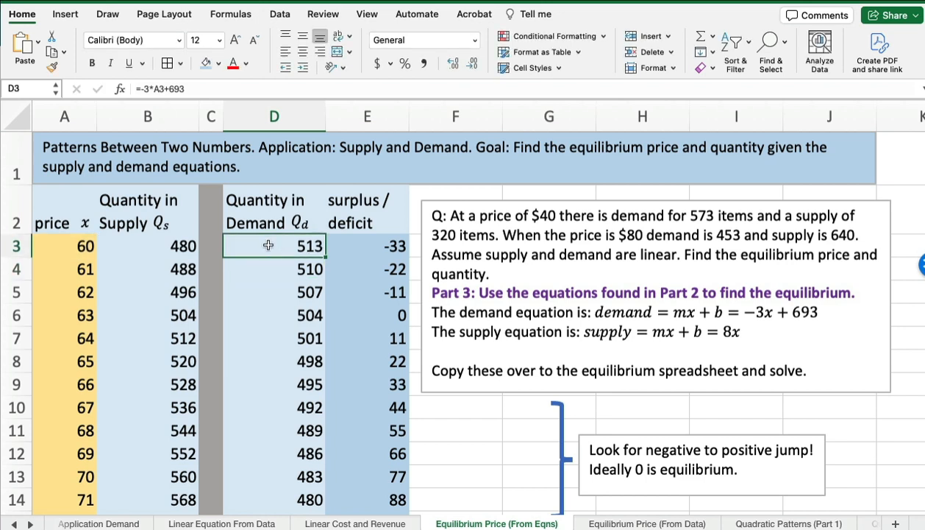
Step: Review the price values in column A and the supply, demand and surplus/deficit formulas in row 3
click(65, 246)
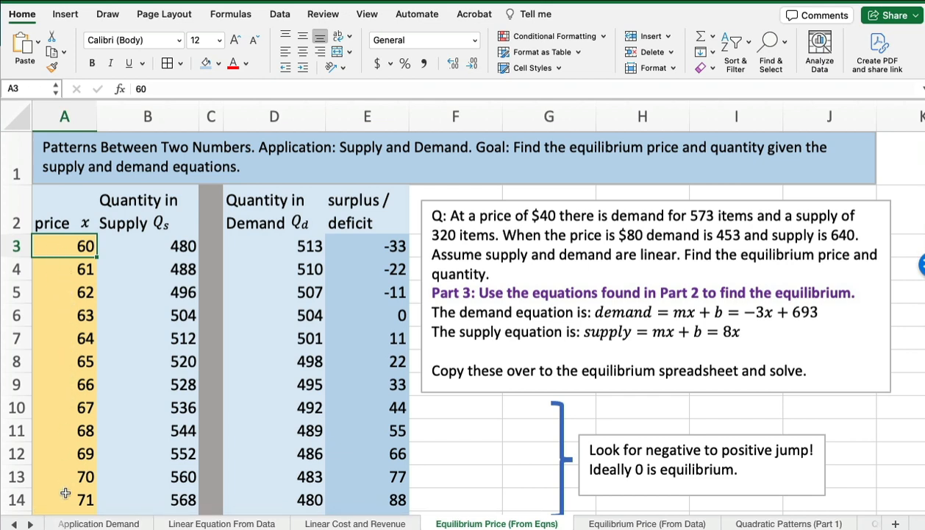
scroll(87, 458, down, 5)
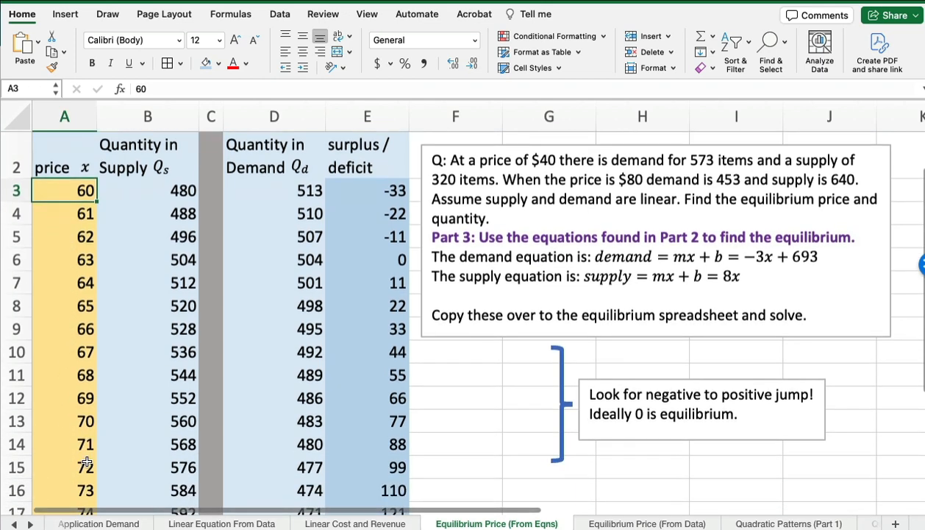
scroll(82, 459, up, 5)
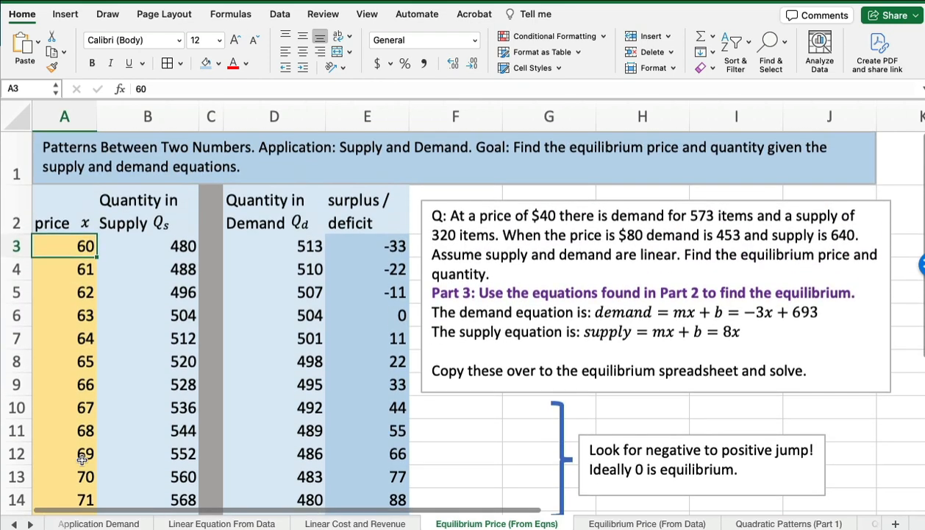
scroll(67, 335, down, 5)
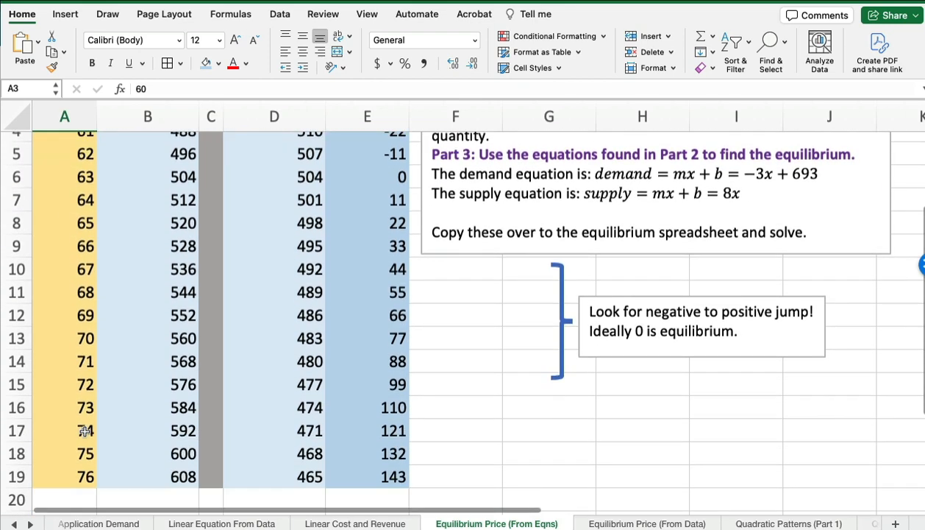
scroll(83, 343, up, 5)
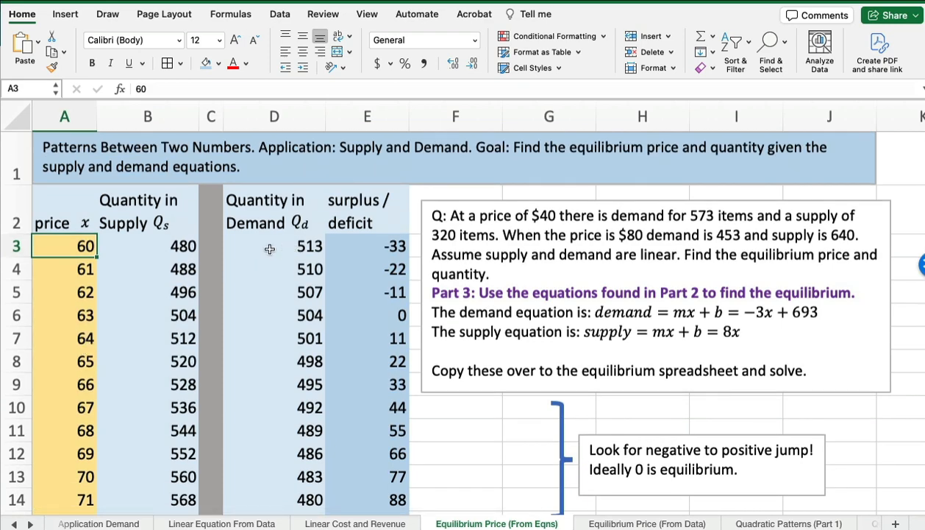
click(157, 246)
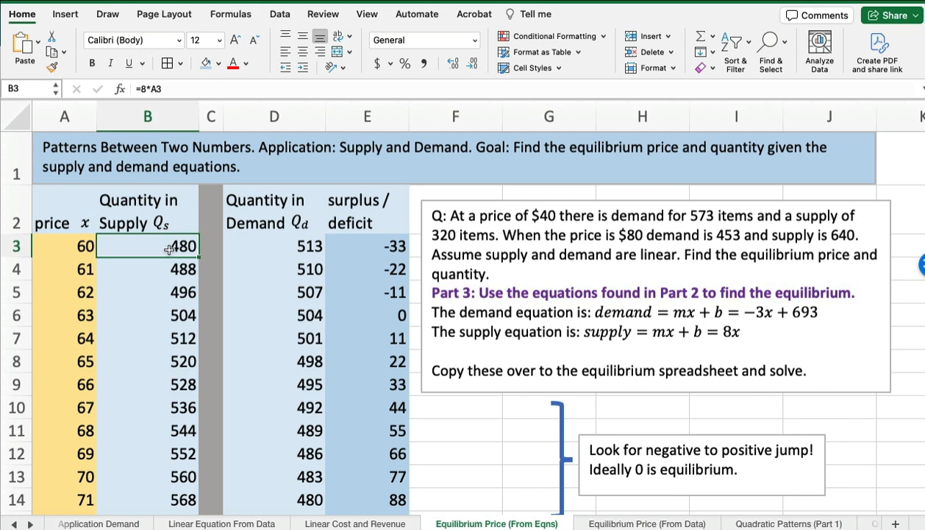
click(285, 244)
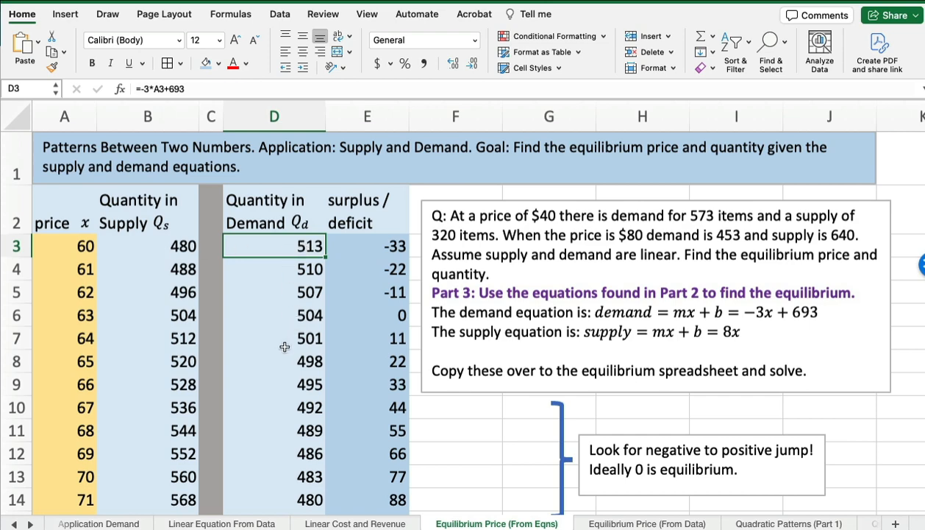
scroll(284, 347, down, 1)
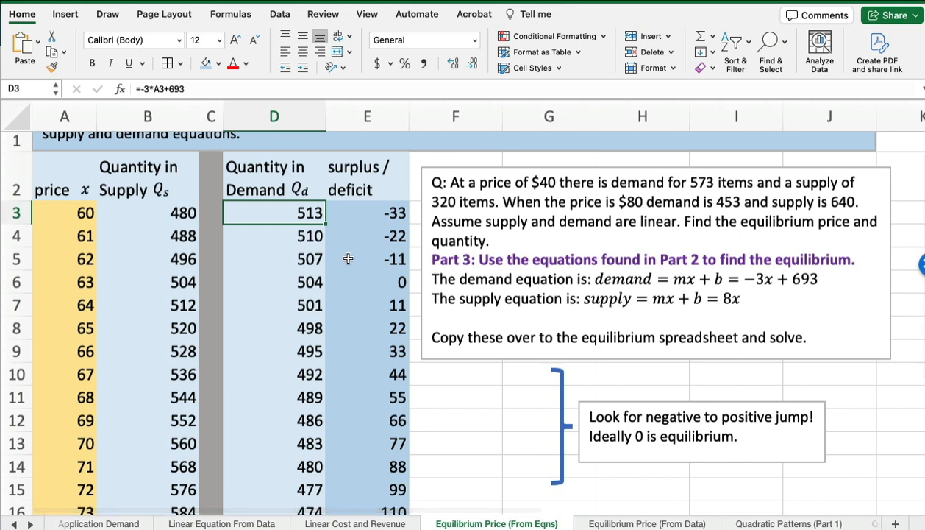
click(370, 205)
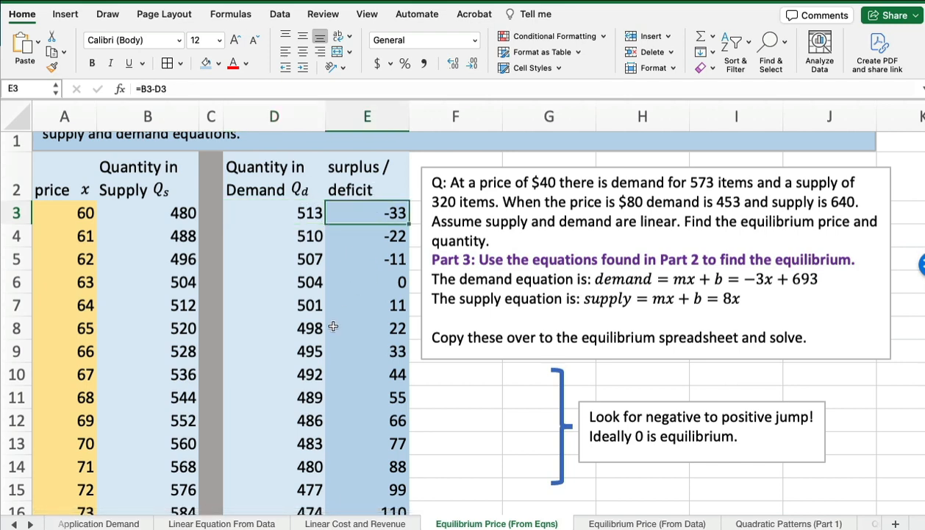
scroll(333, 326, up, 1)
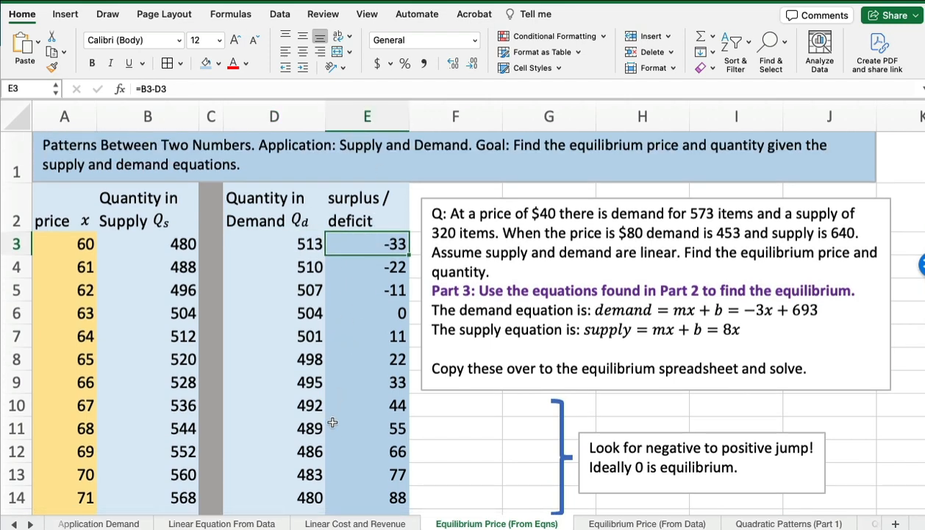
scroll(332, 422, down, 1)
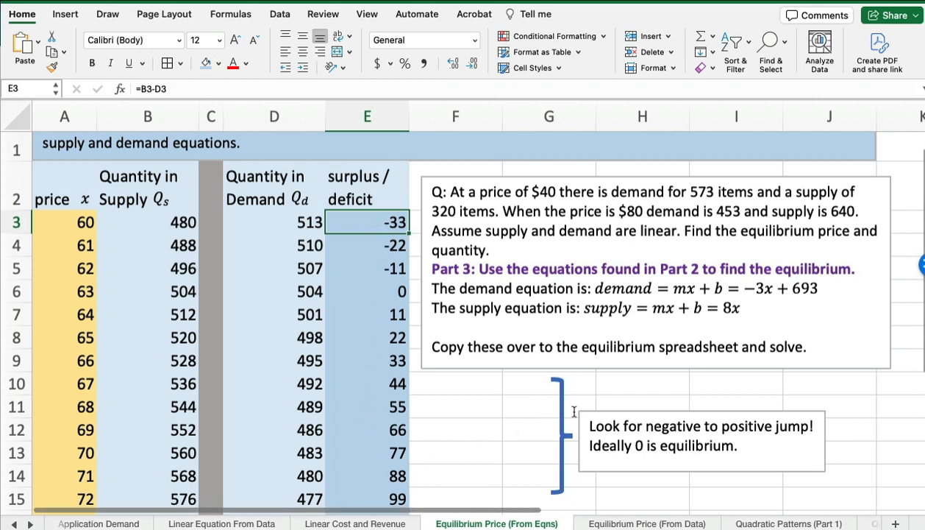
Step: Move the blue bracket beside the surplus/deficit column at rows 5–9, and the "Look for negative to positive jump!" note just below the question box
drag(562, 410, 425, 294)
click(391, 292)
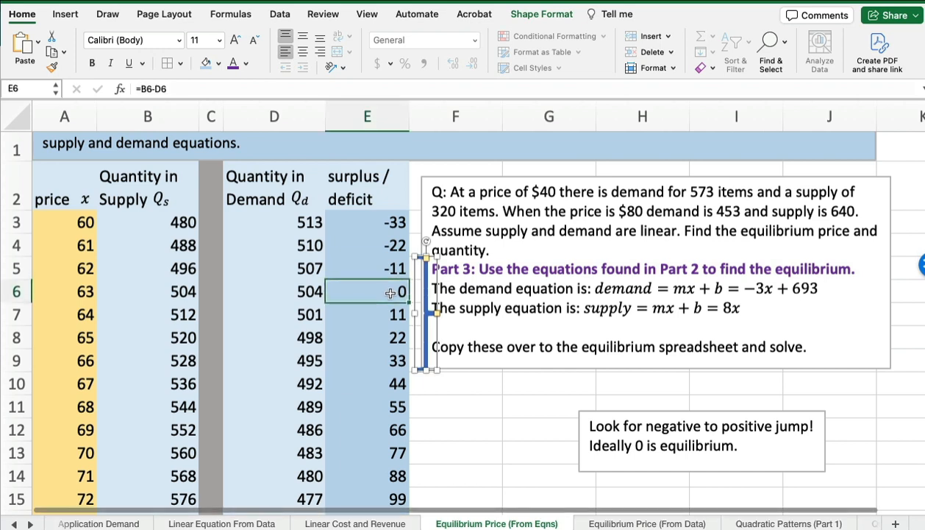
click(638, 412)
drag(641, 410, 486, 378)
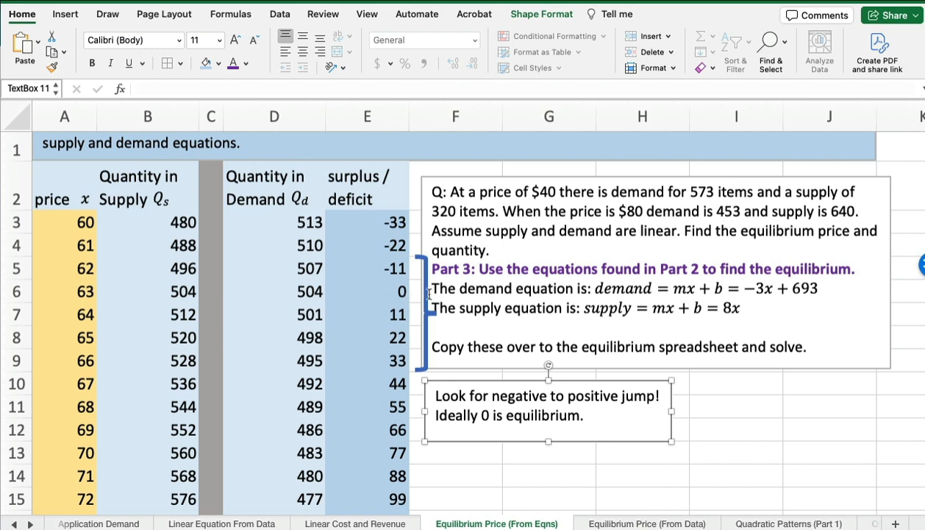
mouse_move(424, 291)
mouse_down()
mouse_move(419, 347)
mouse_move(424, 298)
mouse_up()
click(495, 415)
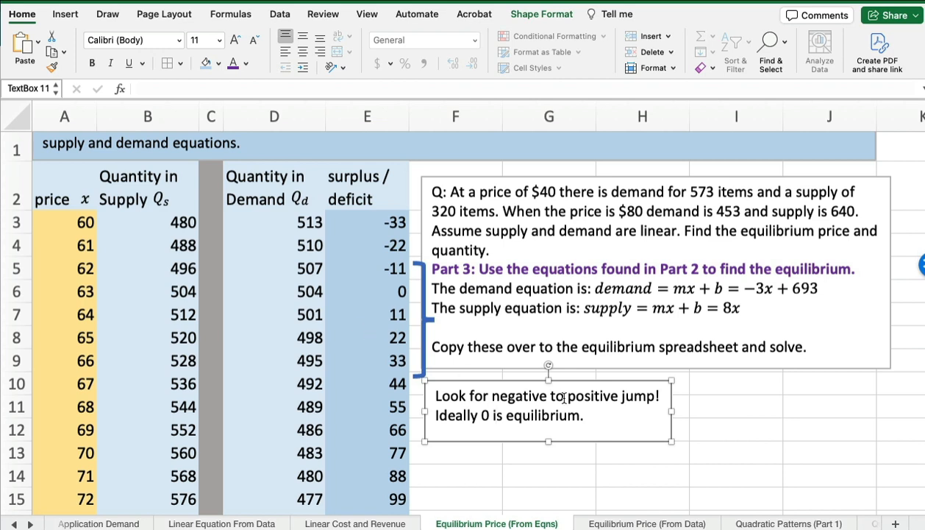
Step: Highlight the equilibrium row A6:E6 with a light gold fill
click(373, 290)
drag(374, 290, 54, 297)
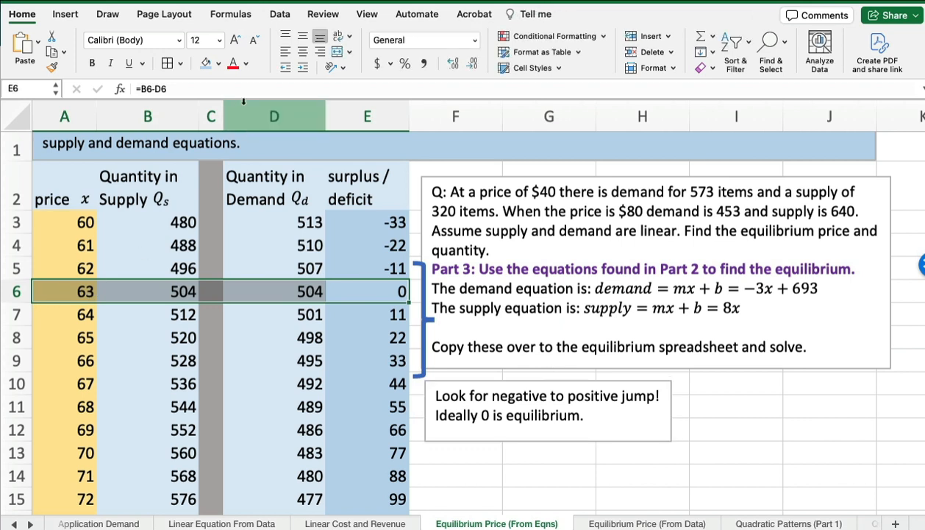
click(219, 63)
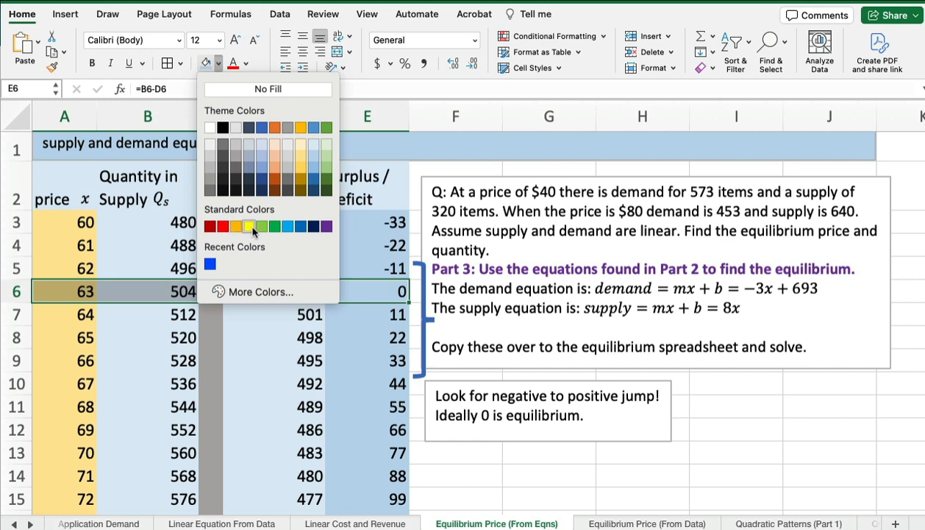
click(304, 150)
click(256, 322)
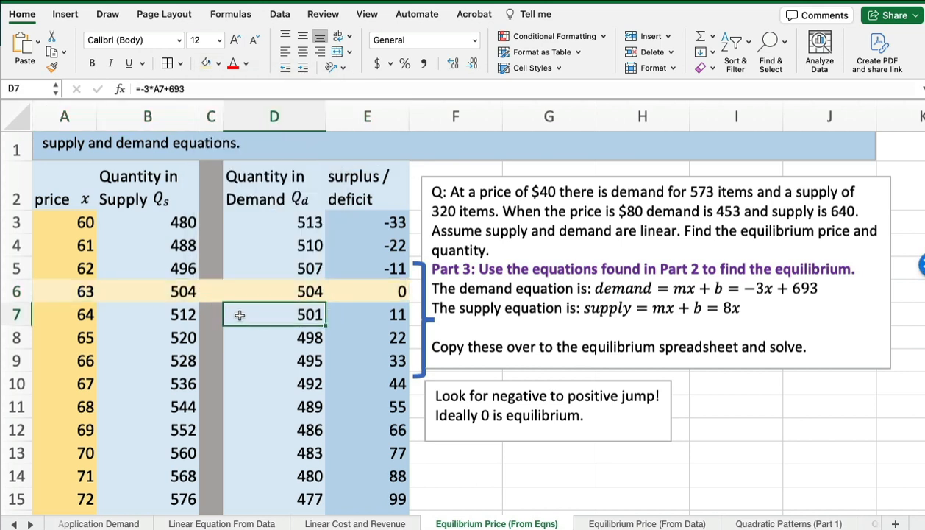
drag(379, 289, 62, 291)
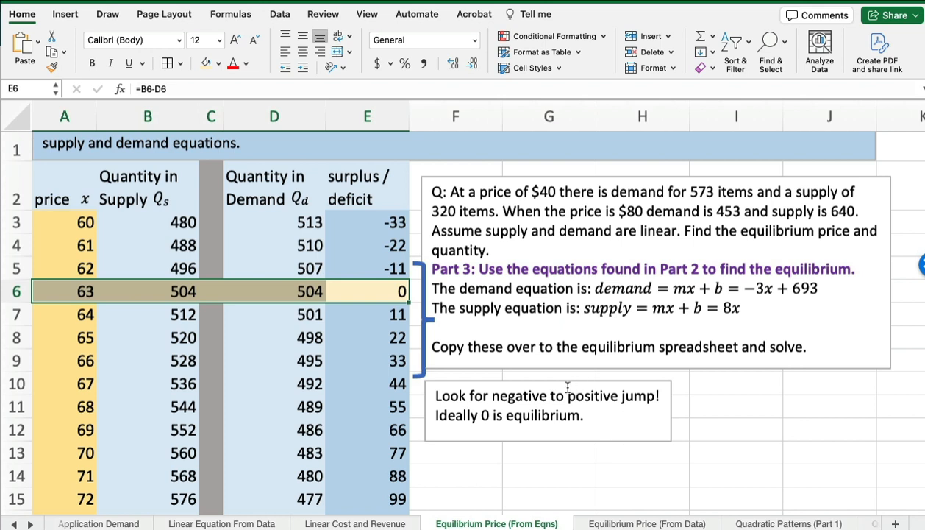
Step: Move the "Look for negative to positive jump!" note down to rows 12–14, leaving a gap below the question box
click(521, 380)
drag(520, 378, 528, 432)
Step: Replace the last line of the question box with "Equilibrium occurs at a price of $63 and quantity of 504."
click(809, 343)
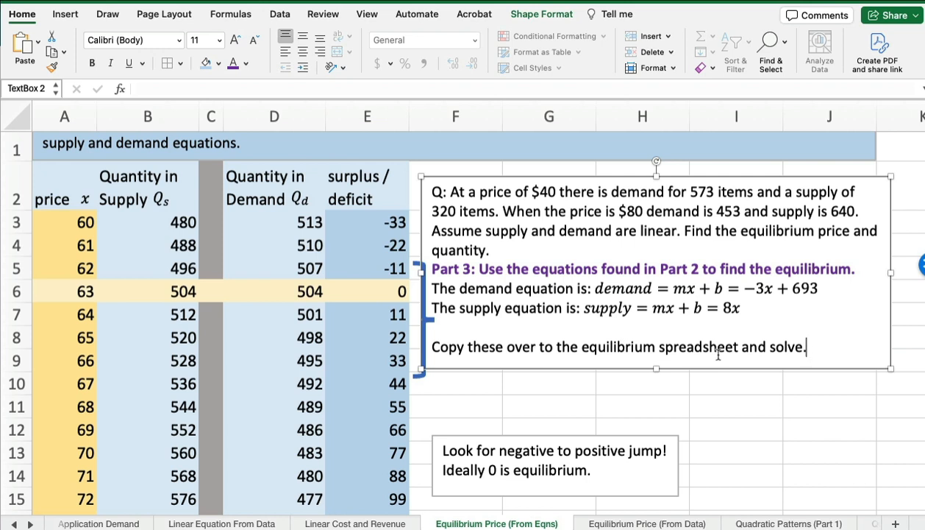
key(BackSpace)
key(BackSpace)
key(BackSpace)
key(BackSpace)
key(BackSpace)
key(BackSpace)
key(BackSpace)
key(BackSpace)
key(BackSpace)
key(BackSpace)
key(BackSpace)
key(BackSpace)
key(BackSpace)
key(BackSpace)
key(BackSpace)
key(BackSpace)
key(BackSpace)
key(BackSpace)
key(BackSpace)
key(BackSpace)
key(BackSpace)
key(BackSpace)
key(BackSpace)
key(BackSpace)
key(BackSpace)
key(BackSpace)
key(BackSpace)
key(BackSpace)
key(BackSpace)
key(BackSpace)
key(BackSpace)
key(BackSpace)
key(BackSpace)
key(BackSpace)
key(BackSpace)
key(BackSpace)
key(BackSpace)
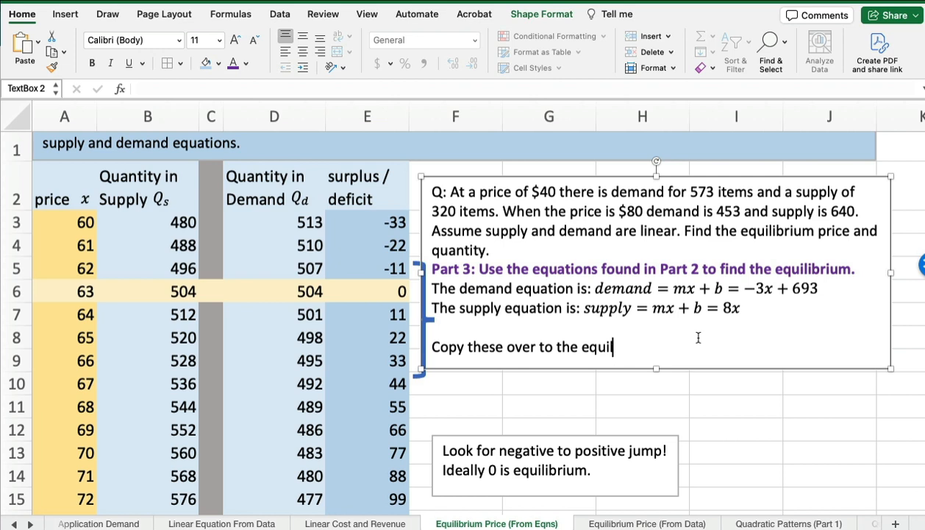
key(BackSpace)
key(BackSpace)
key(BackSpace)
key(BackSpace)
key(BackSpace)
key(BackSpace)
key(BackSpace)
key(BackSpace)
key(BackSpace)
key(BackSpace)
key(BackSpace)
key(BackSpace)
key(BackSpace)
key(BackSpace)
key(BackSpace)
key(BackSpace)
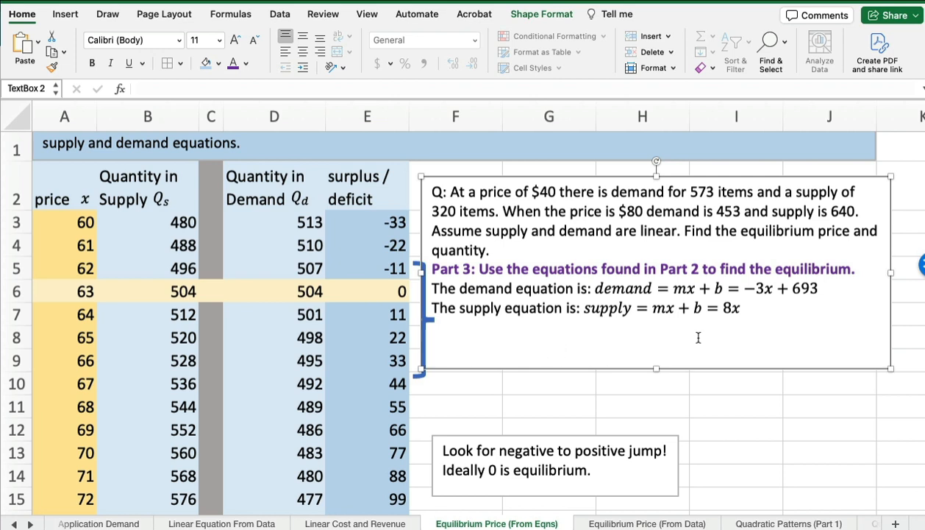
text(Equilib)
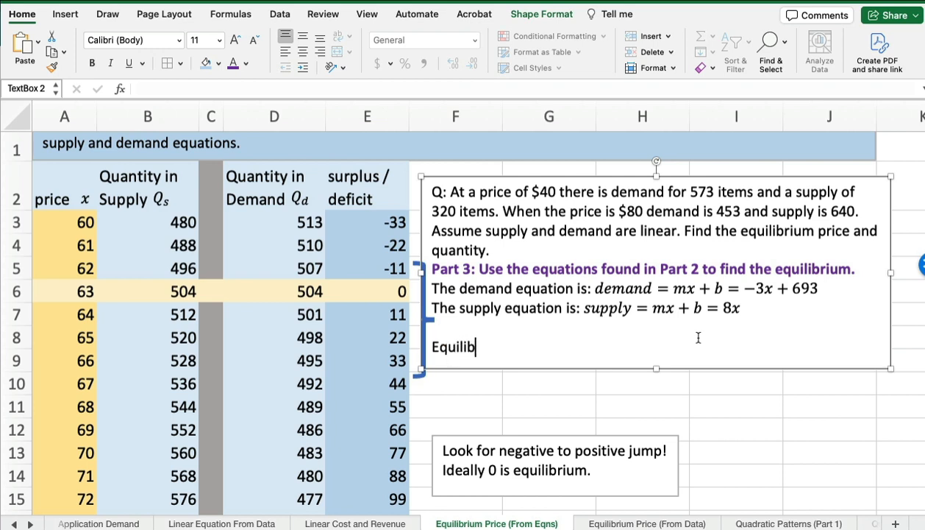
text(rium occurs at)
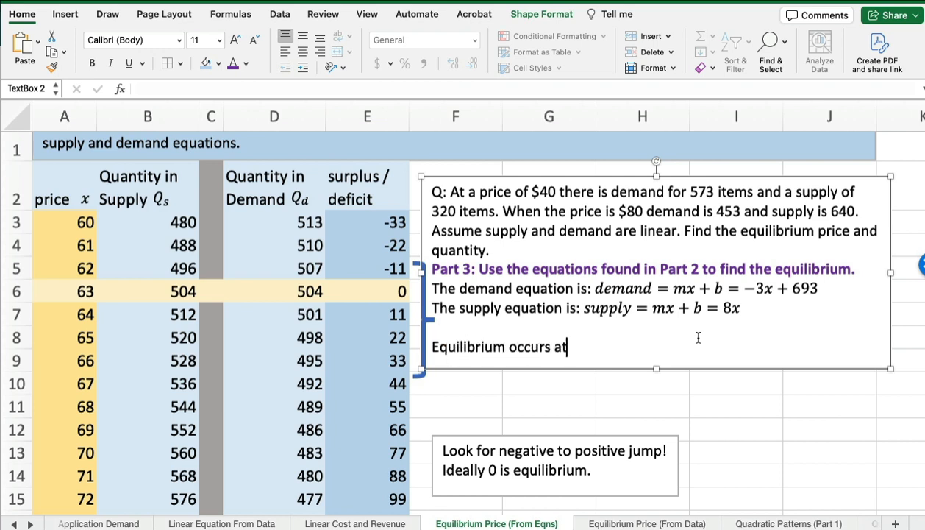
text( a price of )
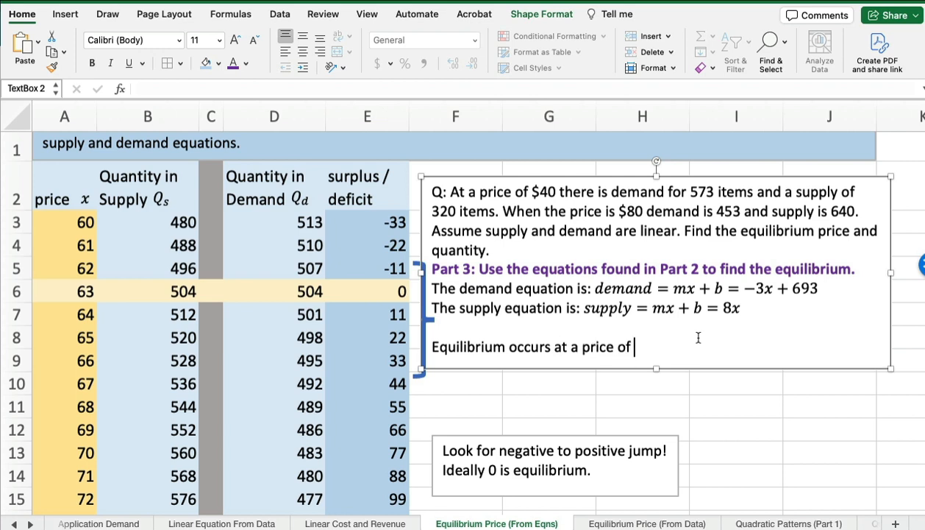
text($63 and quantit)
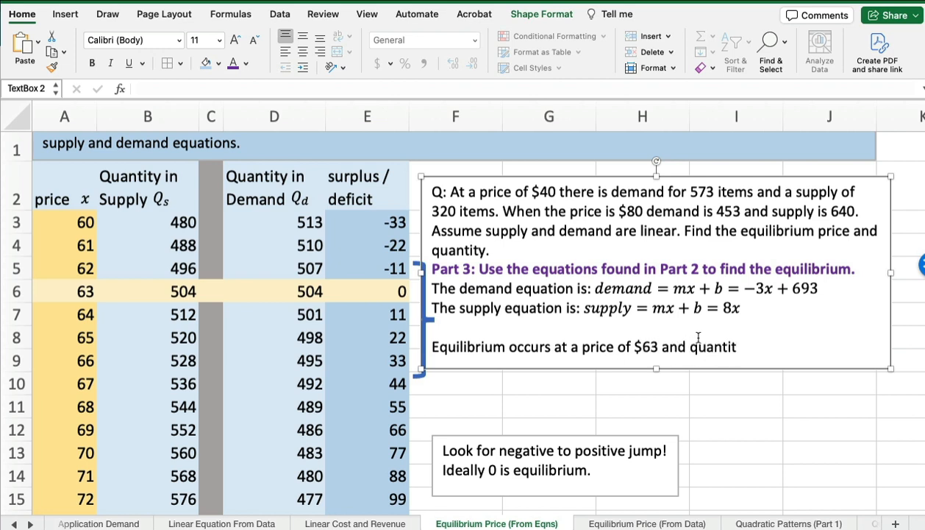
text(y of 504.)
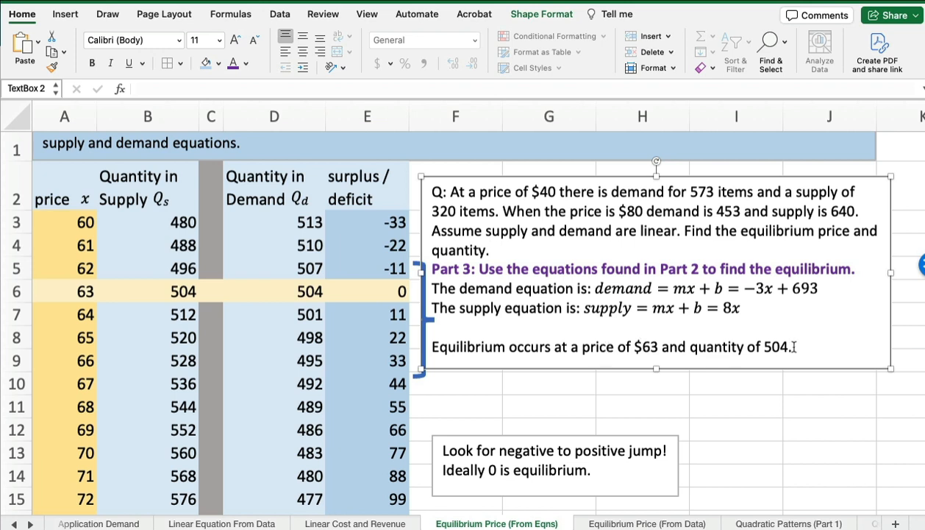
click(464, 384)
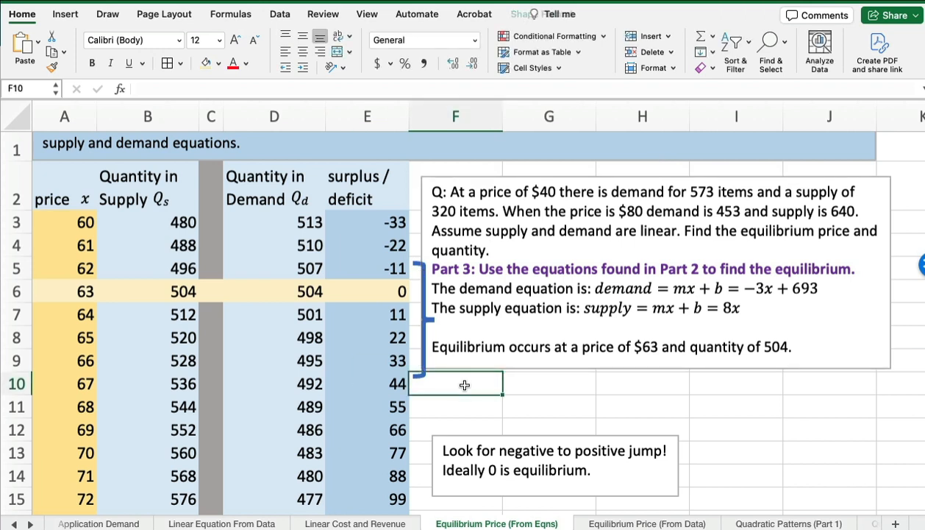
drag(459, 383, 801, 404)
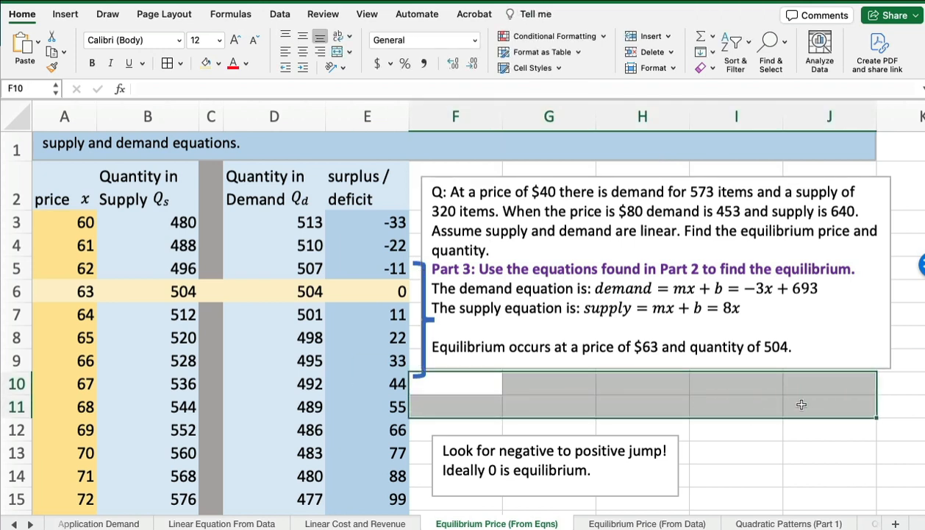
click(729, 431)
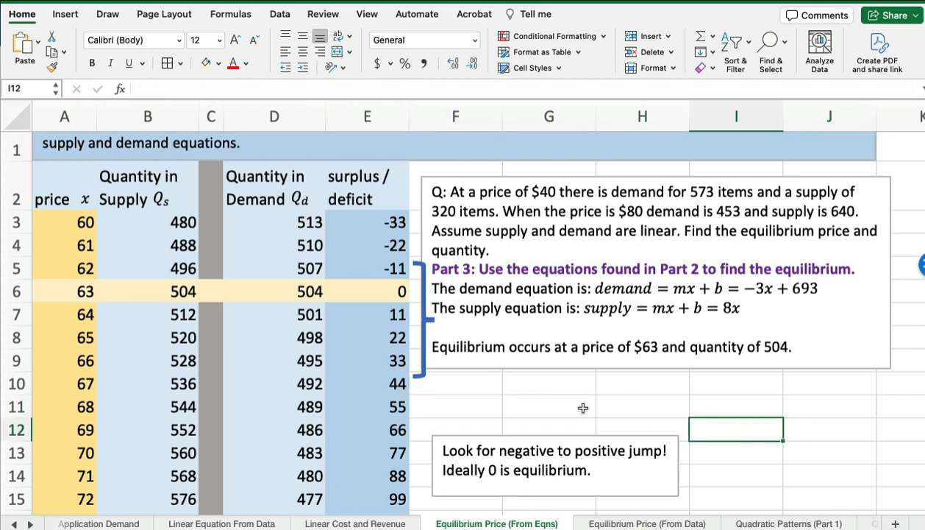